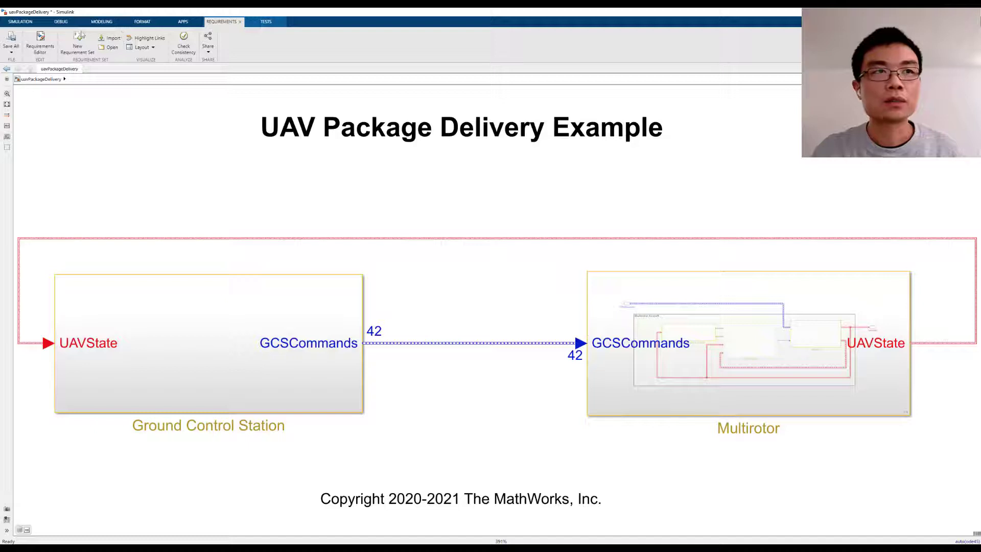
# Switch the UAV Package Delivery model's ribbon to the simulation tools
pyautogui.click(25, 24)
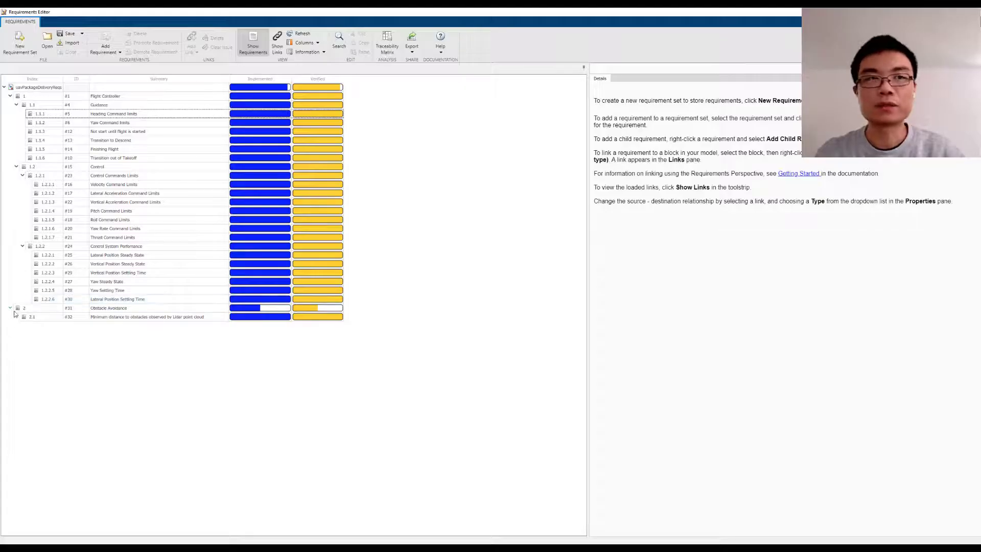
pyautogui.click(9, 310)
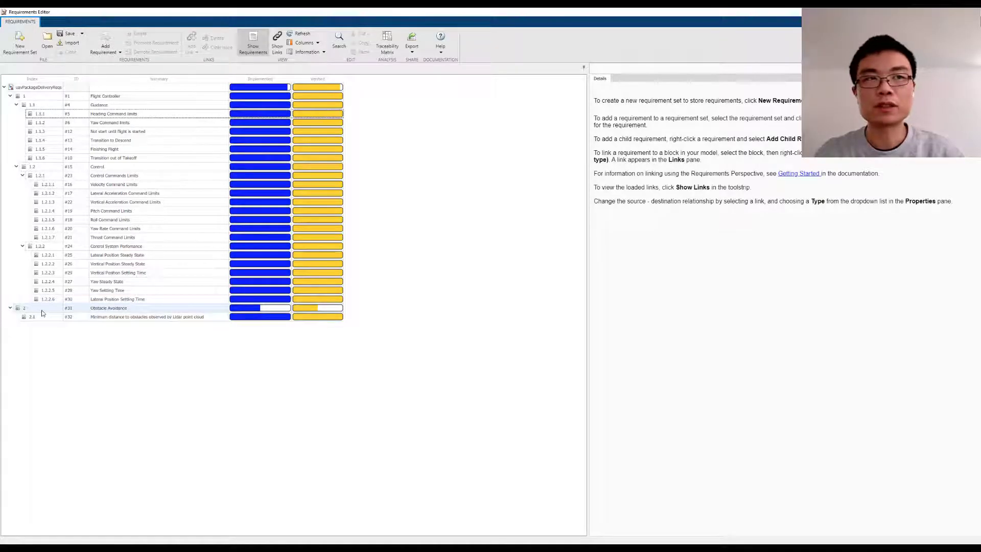
pyautogui.click(112, 53)
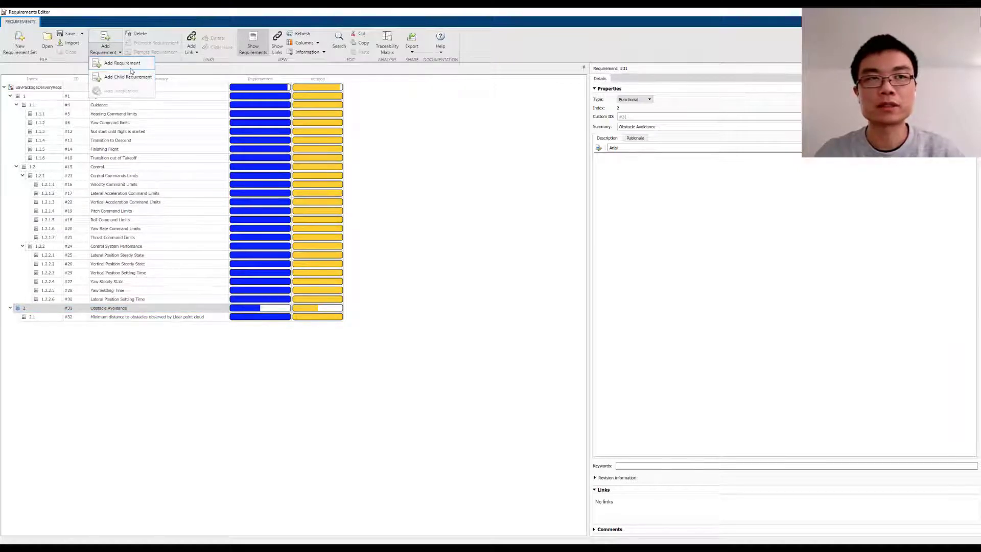
pyautogui.click(98, 319)
pyautogui.click(137, 317)
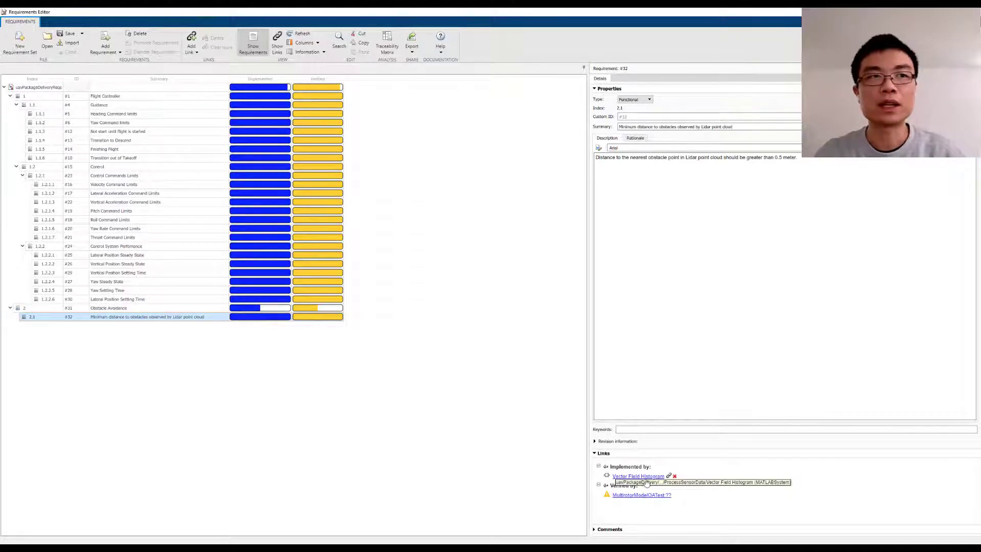
pyautogui.click(644, 479)
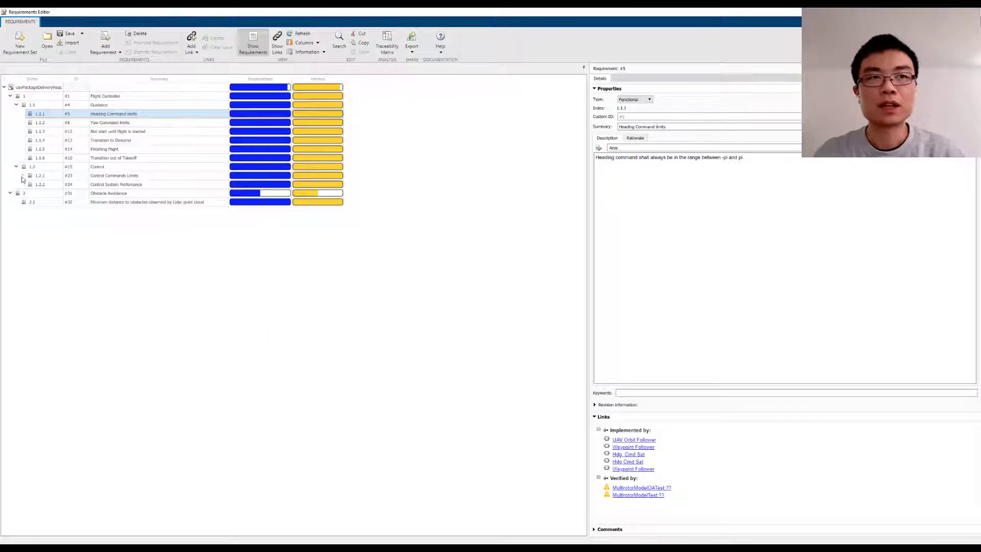
pyautogui.click(22, 175)
pyautogui.click(22, 247)
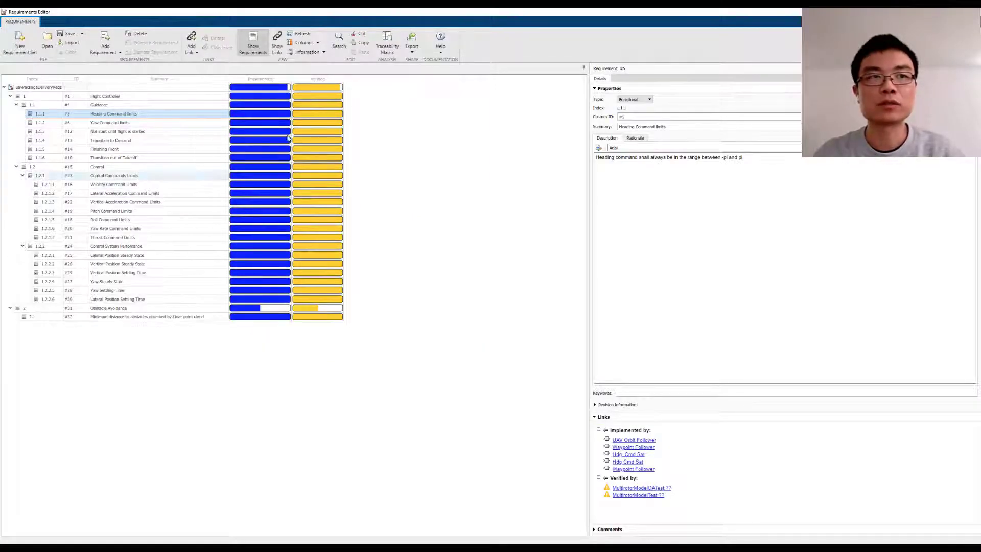
pyautogui.click(63, 388)
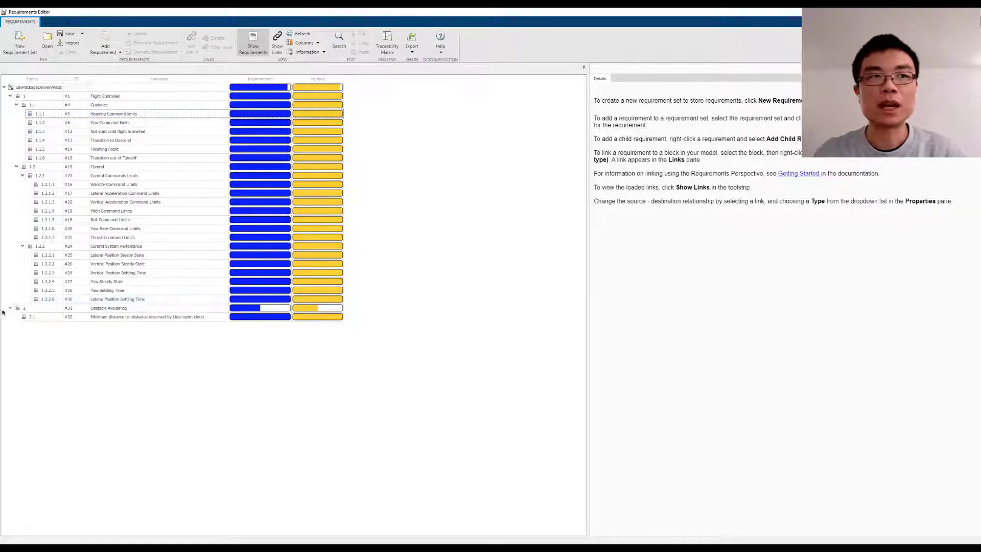
pyautogui.click(41, 310)
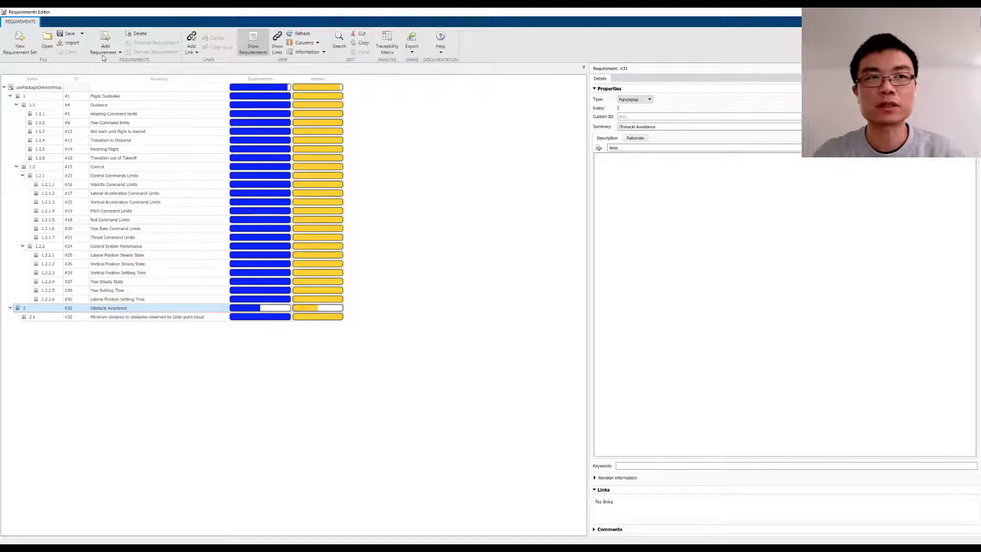
pyautogui.click(100, 319)
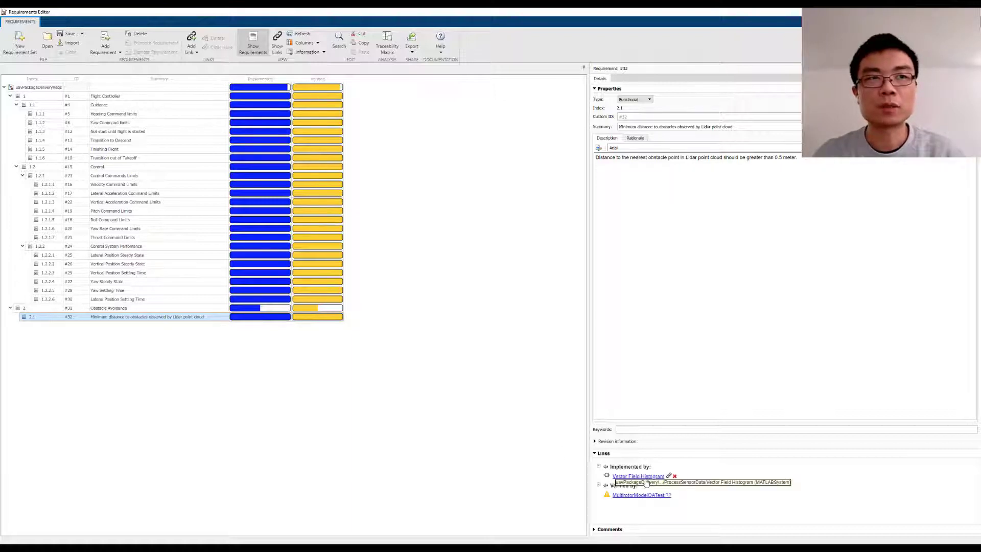
# Jump from requirement 2.1 to its implementing Vector Field Histogram block
pyautogui.click(644, 480)
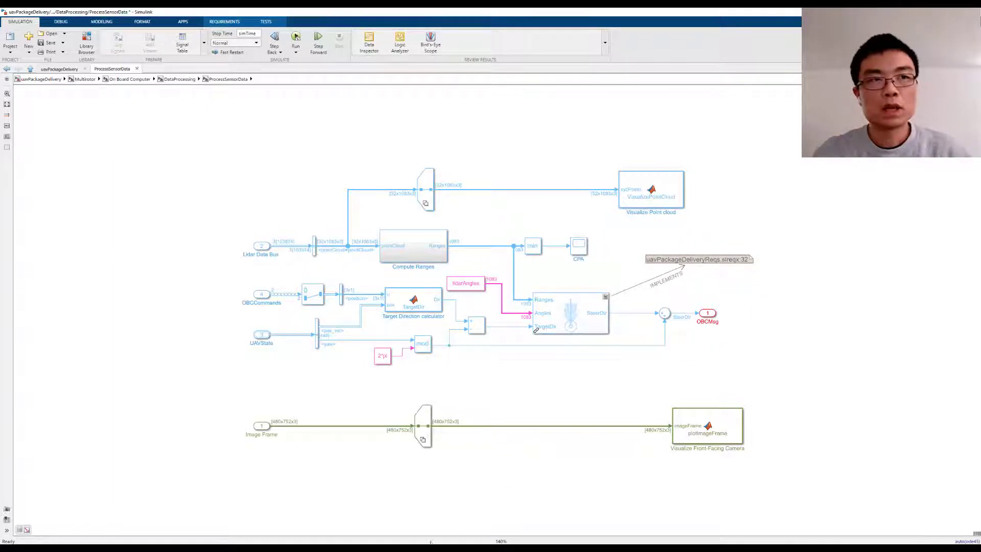
# Go up to the top model, enter Multirotor, and open its Internal Test Harness
pyautogui.click(71, 82)
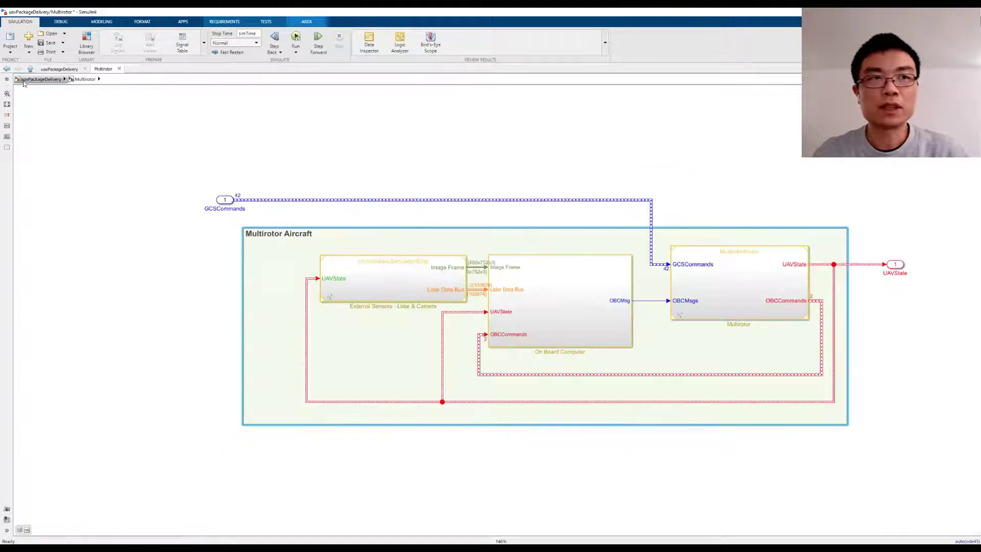
pyautogui.press('Escape')
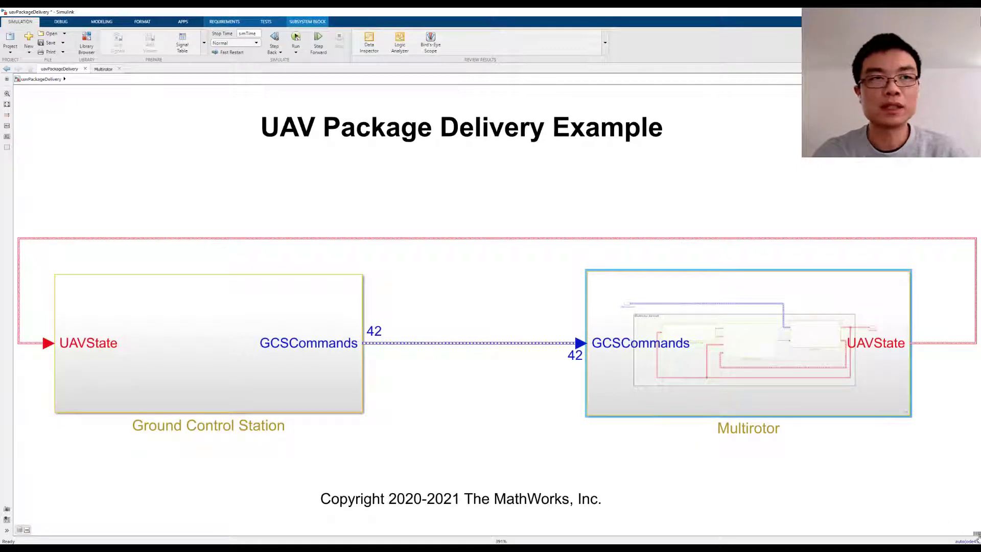
pyautogui.click(977, 533)
pyautogui.doubleClick(805, 380)
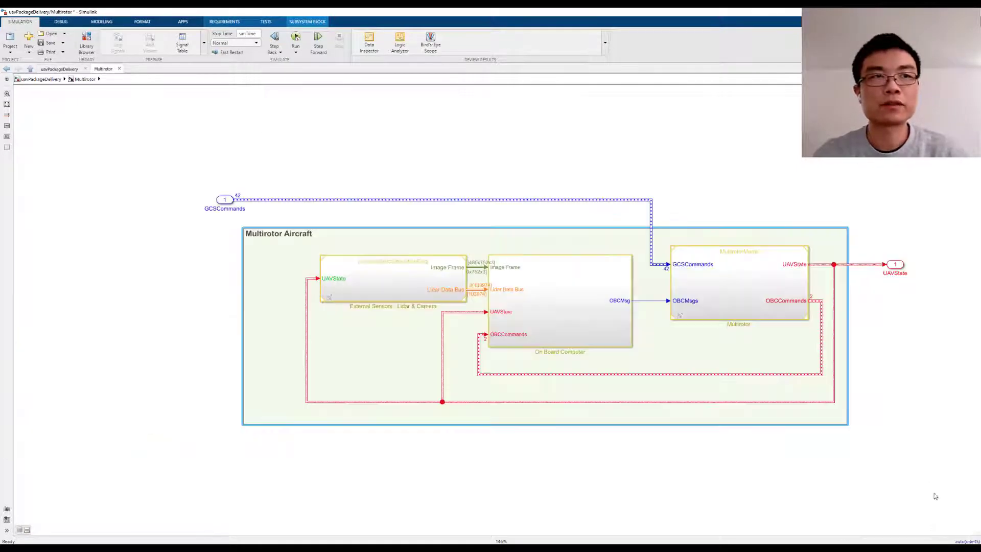
pyautogui.click(977, 533)
pyautogui.click(856, 506)
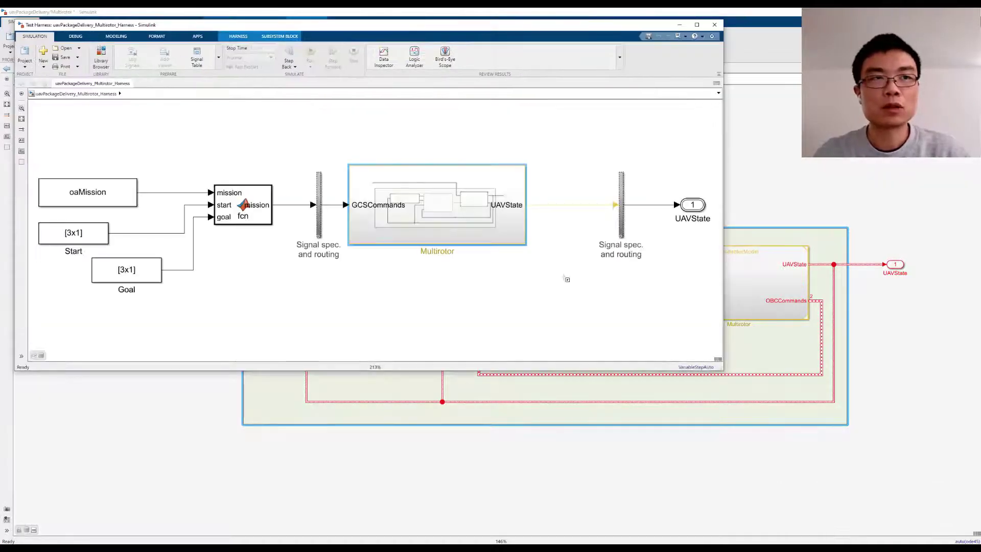
# Inspect Multirotor inside the harness, then list the test cases that use this harness
pyautogui.doubleClick(459, 227)
pyautogui.click(76, 93)
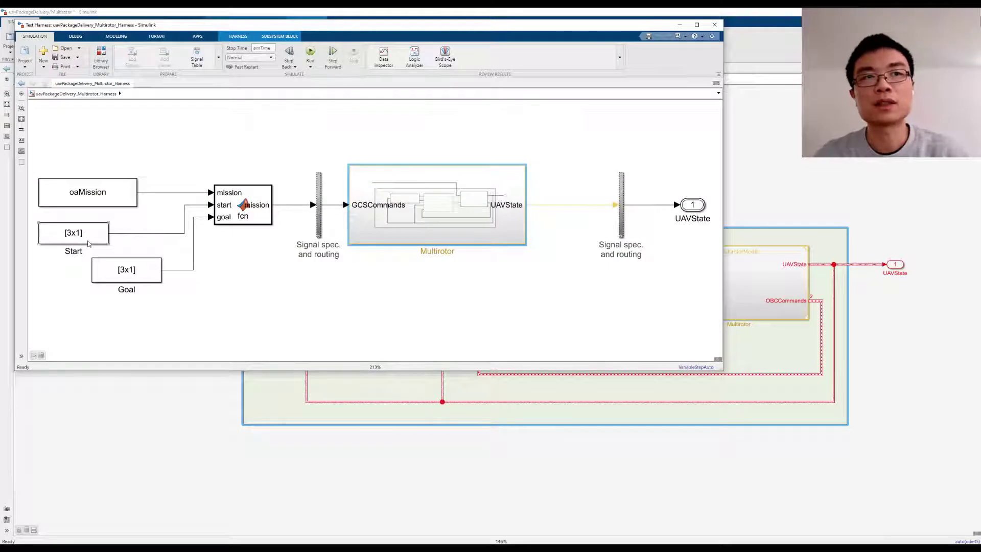
pyautogui.click(581, 313)
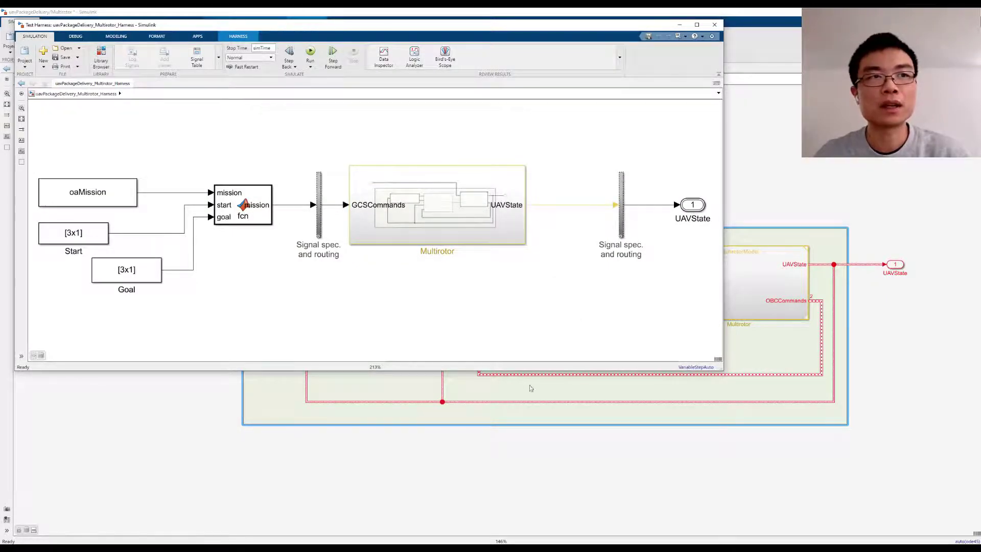
pyautogui.click(718, 359)
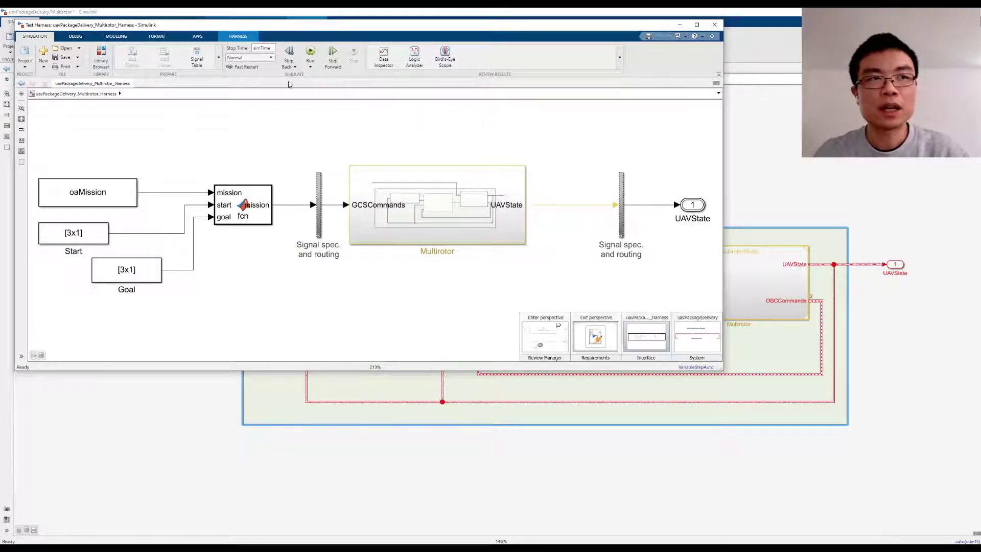
pyautogui.click(238, 35)
pyautogui.click(169, 64)
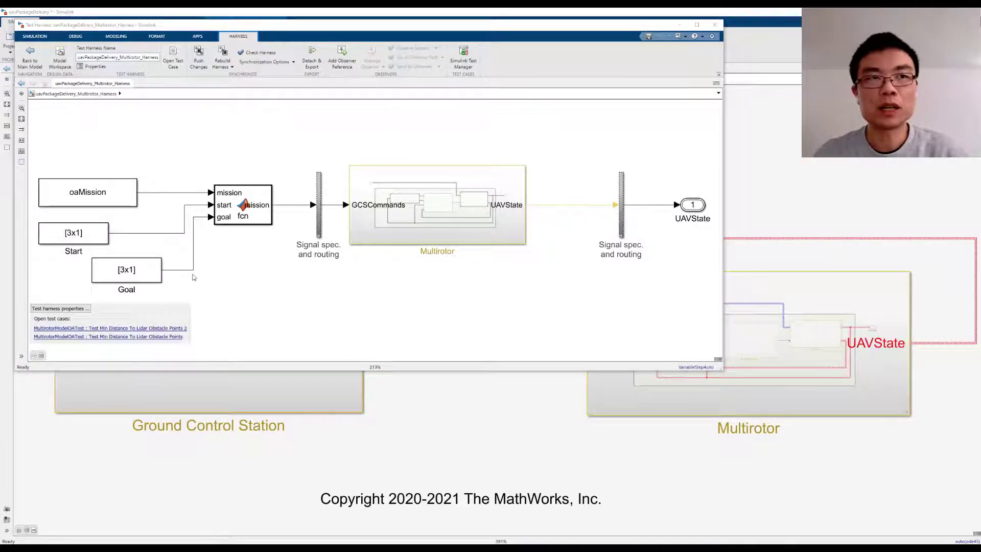
# Review the Min Distance test's assessment: whenever t >= 0.5, MinDistance > single(0.5)
pyautogui.click(149, 337)
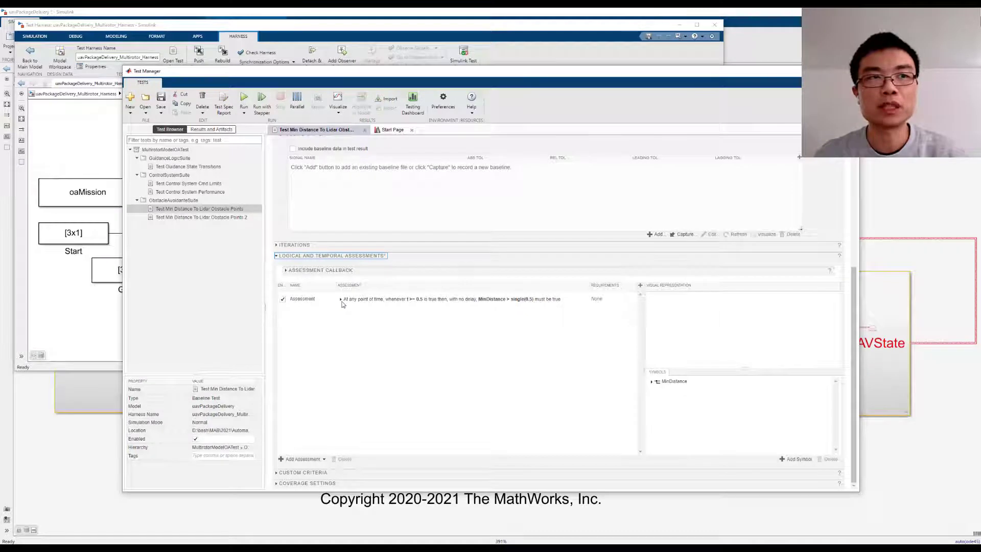
pyautogui.click(341, 299)
pyautogui.click(346, 308)
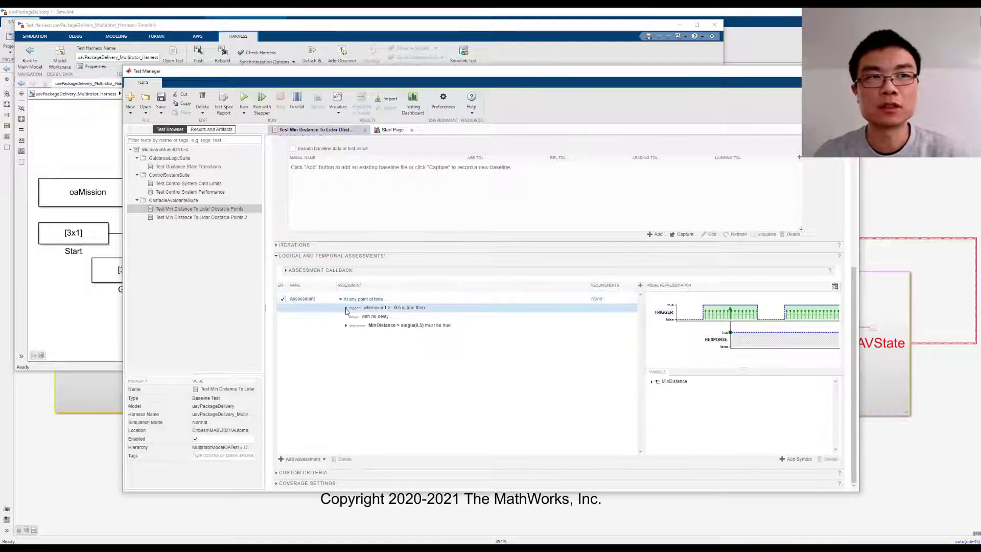
pyautogui.click(346, 334)
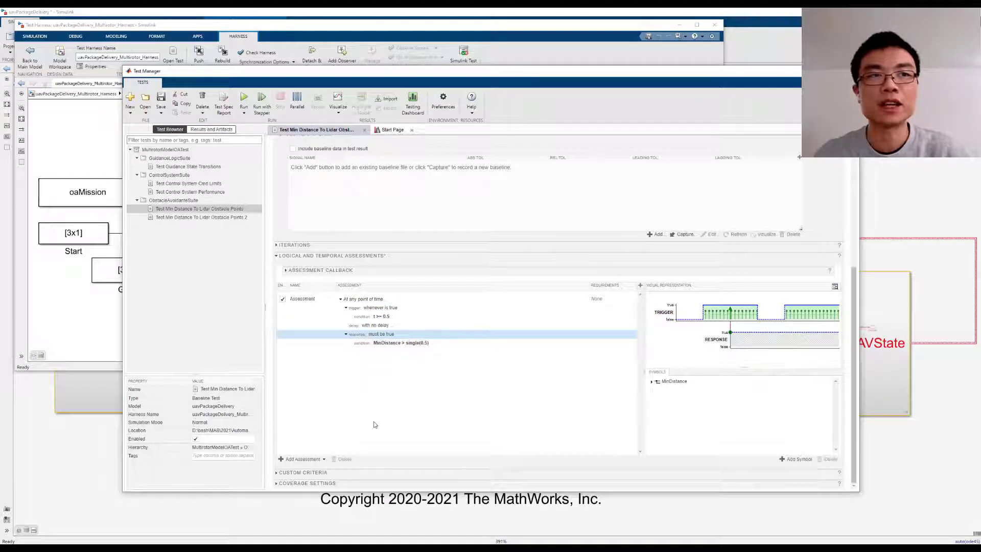
pyautogui.click(652, 383)
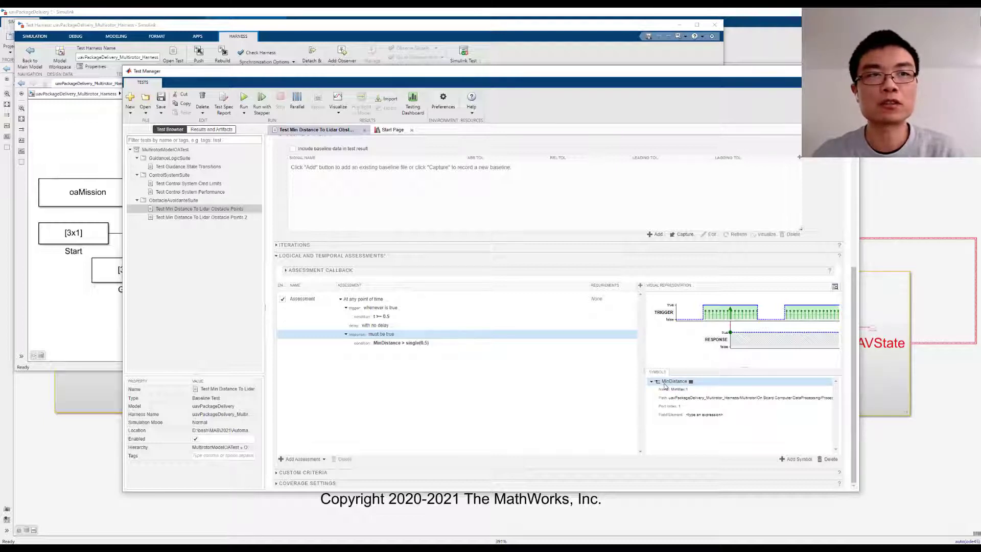
pyautogui.rightClick(179, 208)
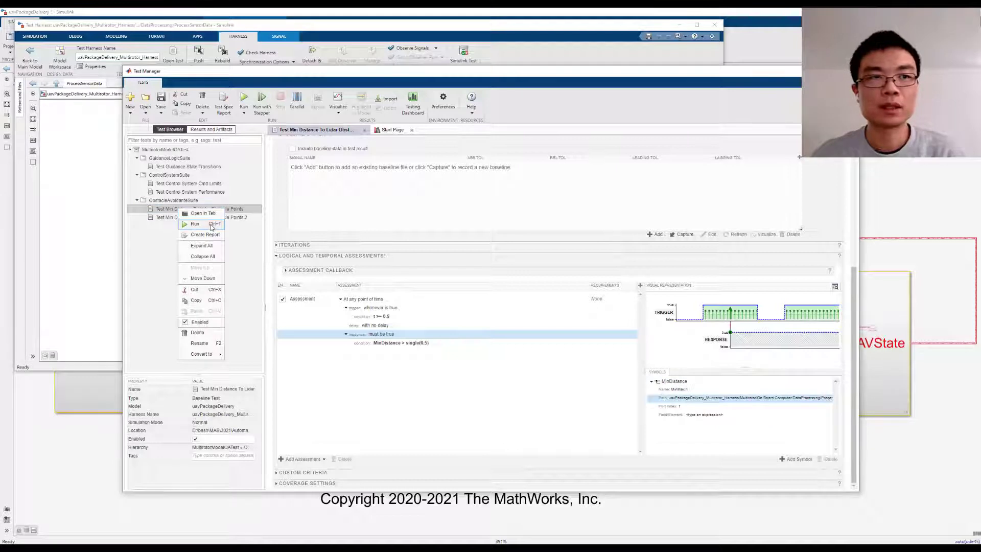
# Run the Min Distance test and expand its passing assessment's expression tree
pyautogui.click(195, 224)
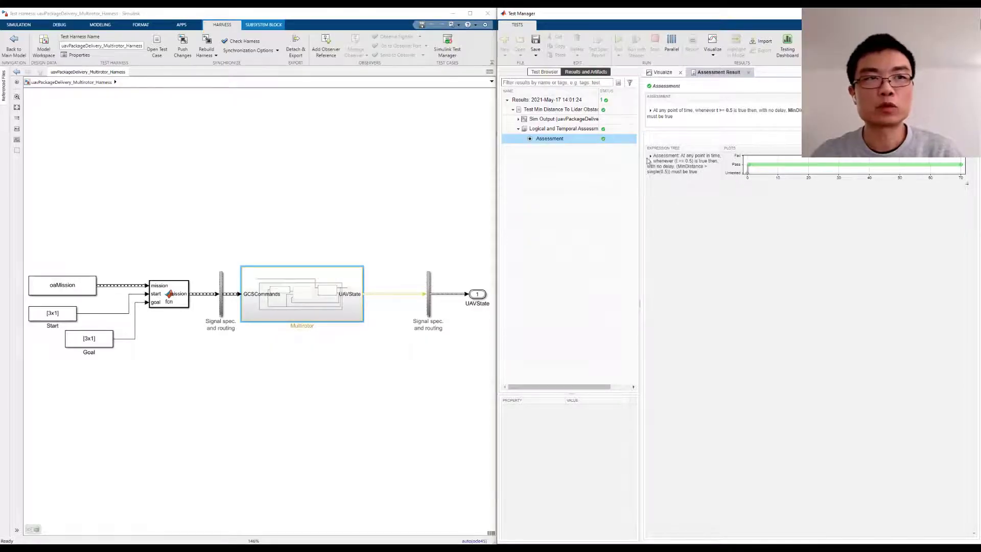
pyautogui.click(650, 156)
pyautogui.click(654, 192)
pyautogui.click(658, 263)
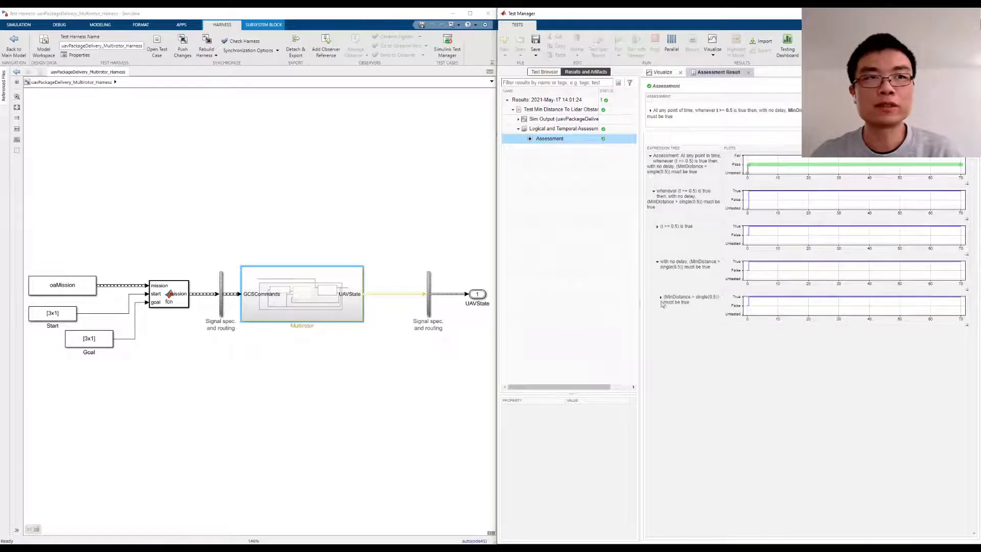
pyautogui.click(661, 301)
pyautogui.click(669, 336)
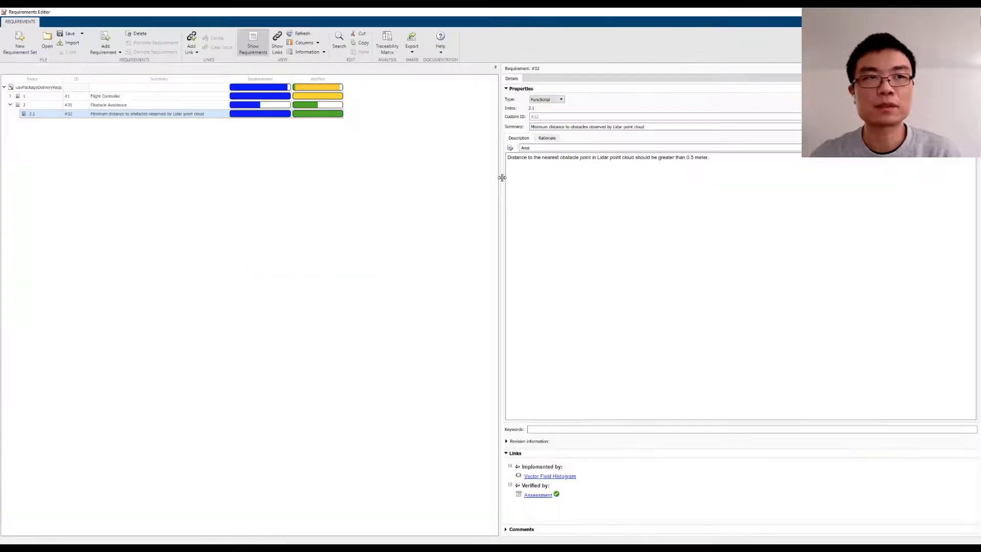
pyautogui.moveTo(502, 177); pyautogui.dragTo(501, 177)
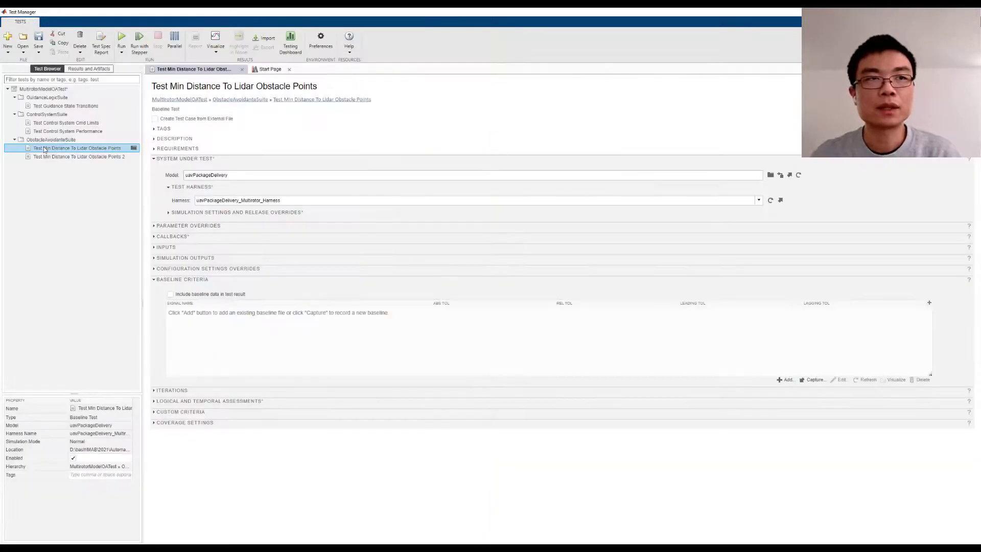
# Review the Lidar Obstacle Points 2 test's pre-load callback script, then run that test
pyautogui.click(80, 156)
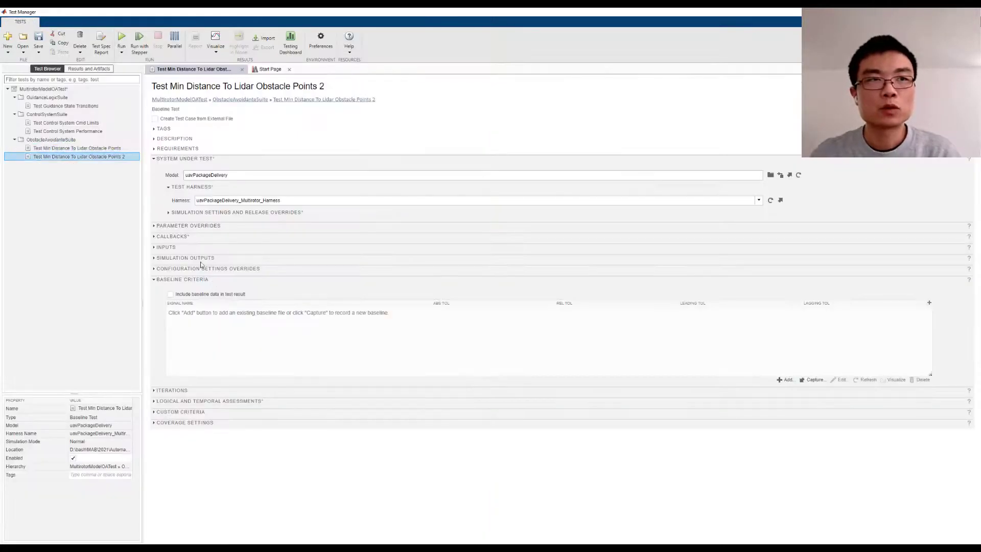
pyautogui.click(172, 236)
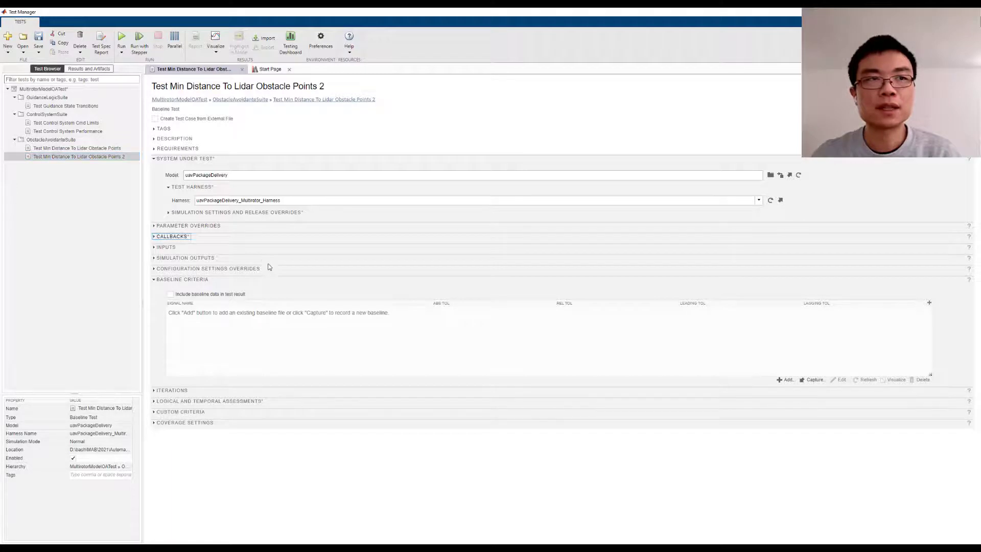
pyautogui.click(183, 251)
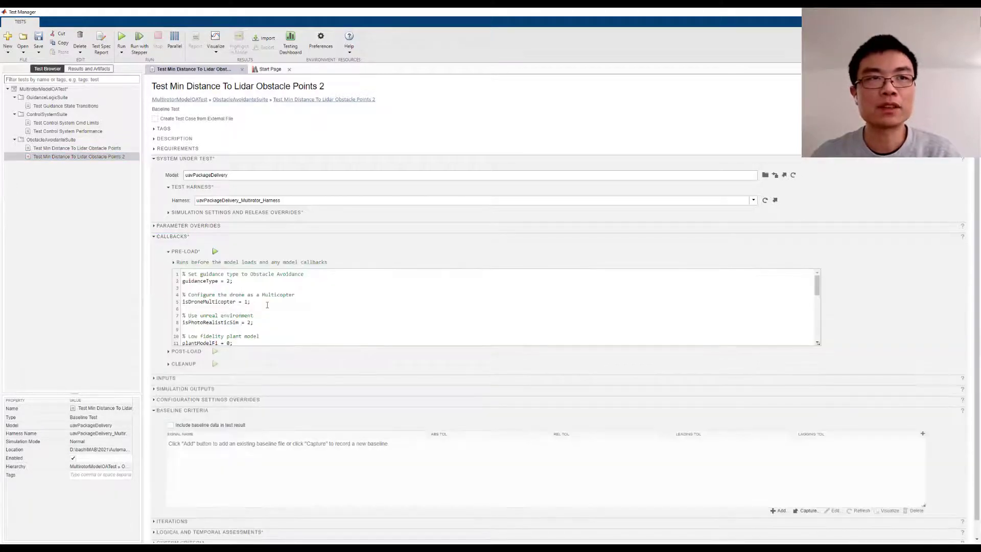
pyautogui.scroll(-8, 266, 305)
pyautogui.scroll(-1, 353, 340)
pyautogui.rightClick(66, 157)
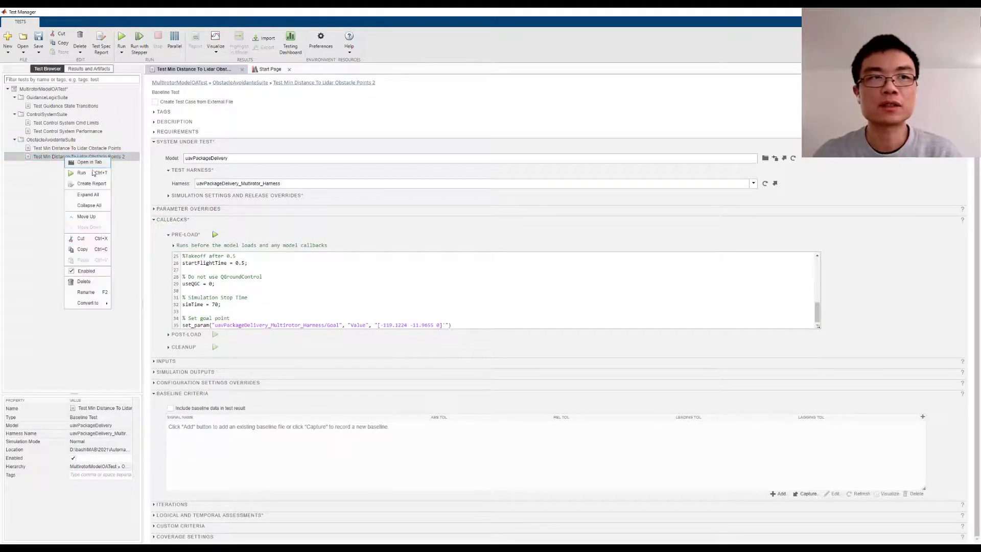
pyautogui.click(94, 174)
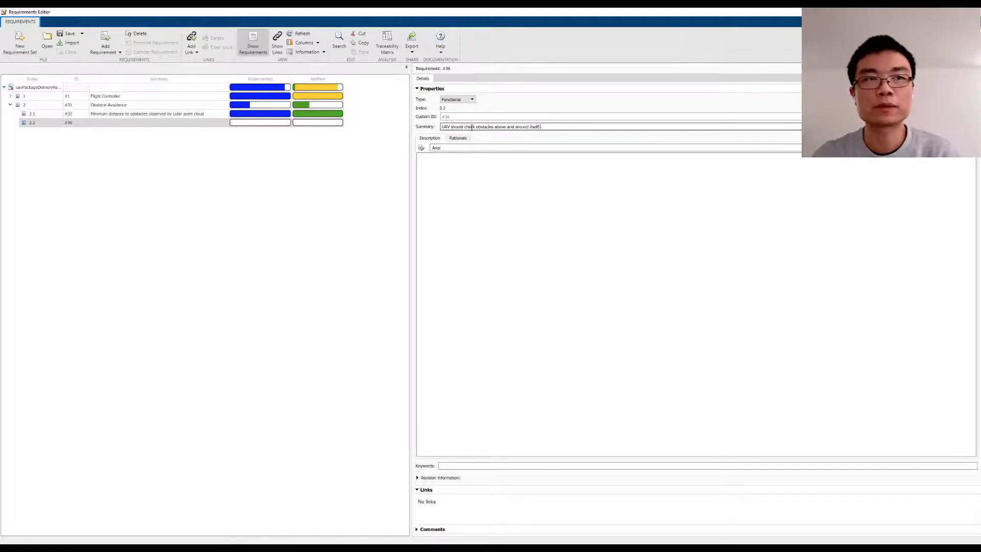
# Complete requirement 2.2's summary so it ends 'before takeoff' and commit it
pyautogui.write('ore takeoff')
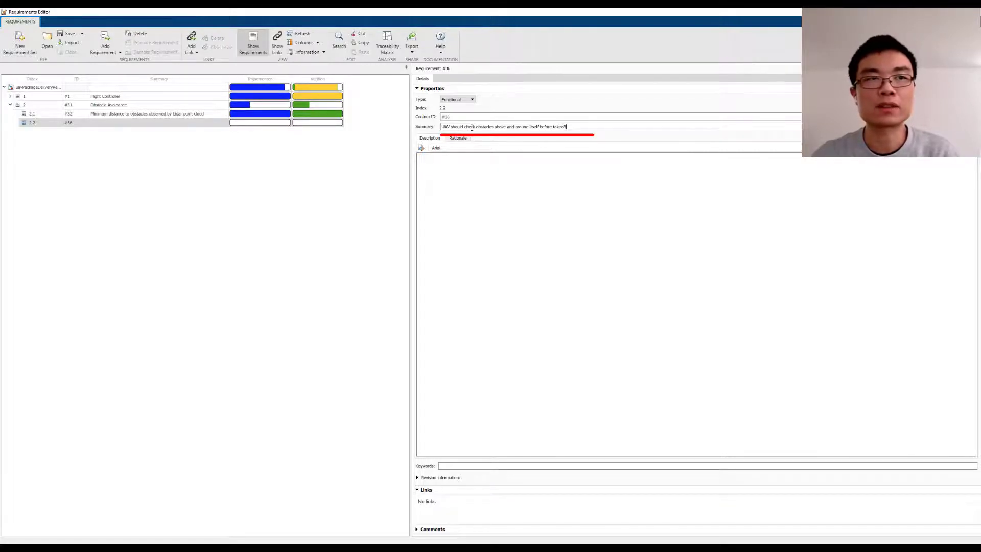
pyautogui.click(581, 212)
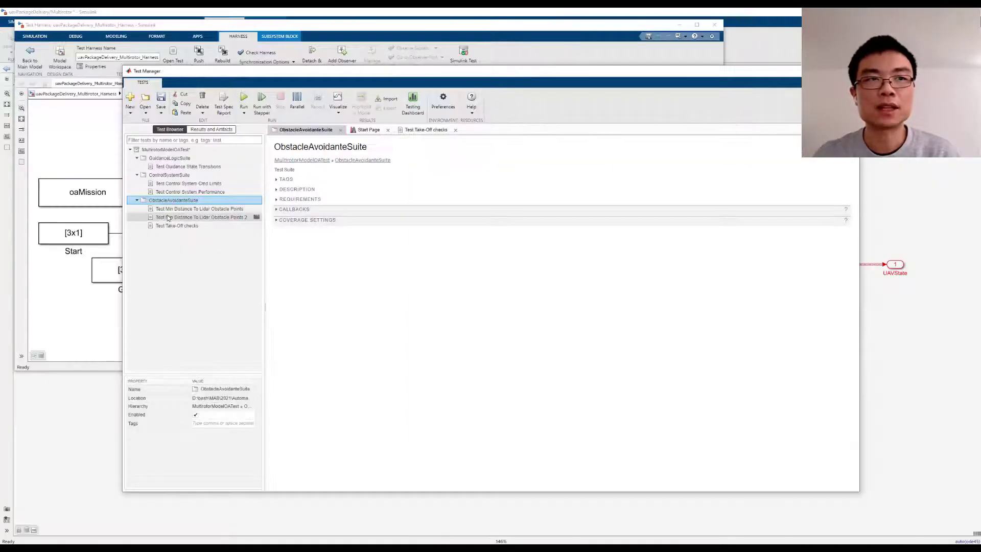
# Review the Take-Off checks test case, then jump from requirement #32 to its Vector Field Histogram block
pyautogui.click(163, 225)
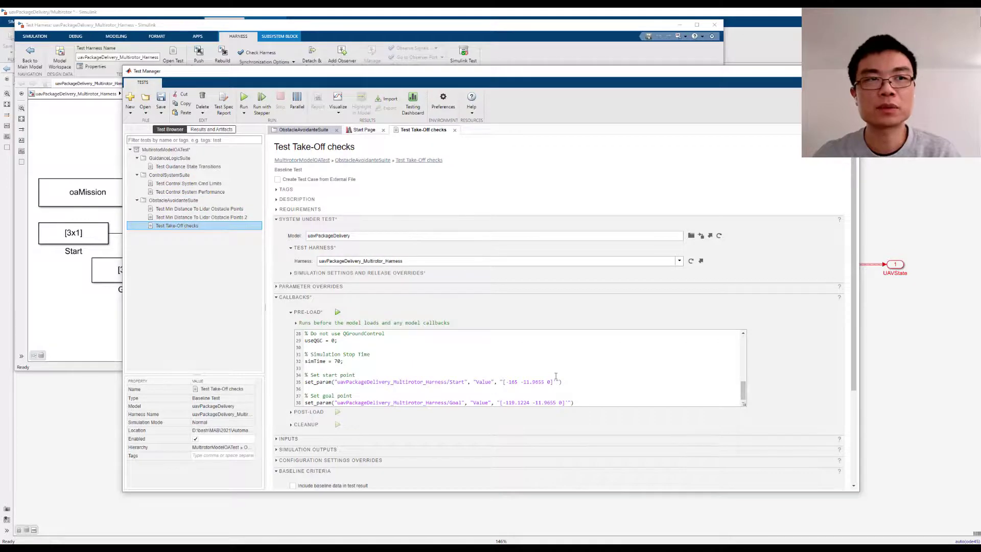
pyautogui.scroll(-3, 562, 375)
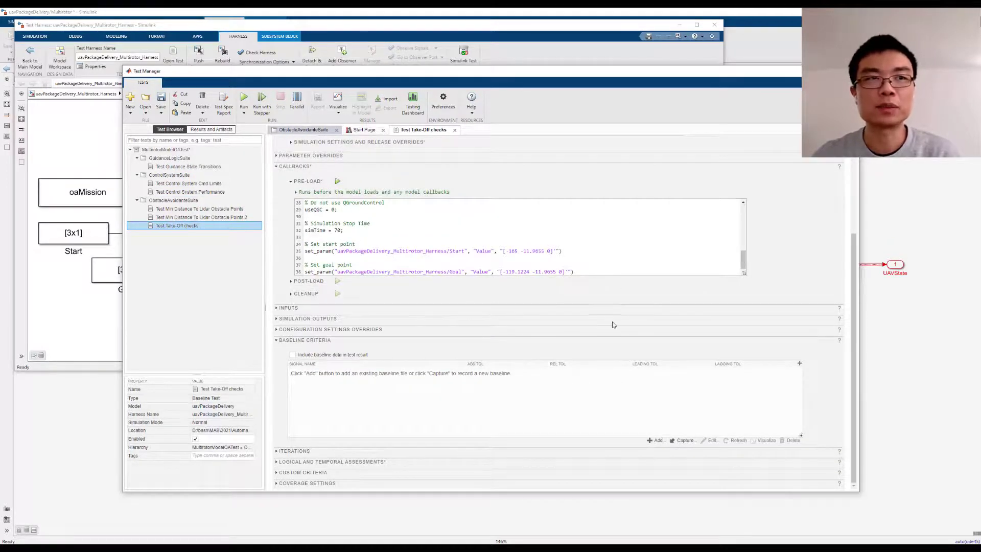
pyautogui.scroll(3, 653, 228)
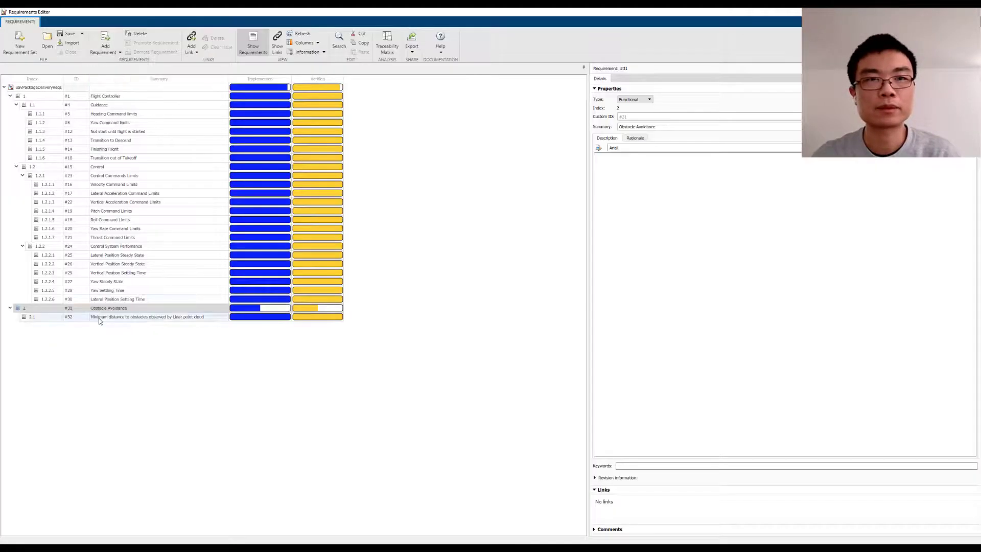
pyautogui.click(137, 320)
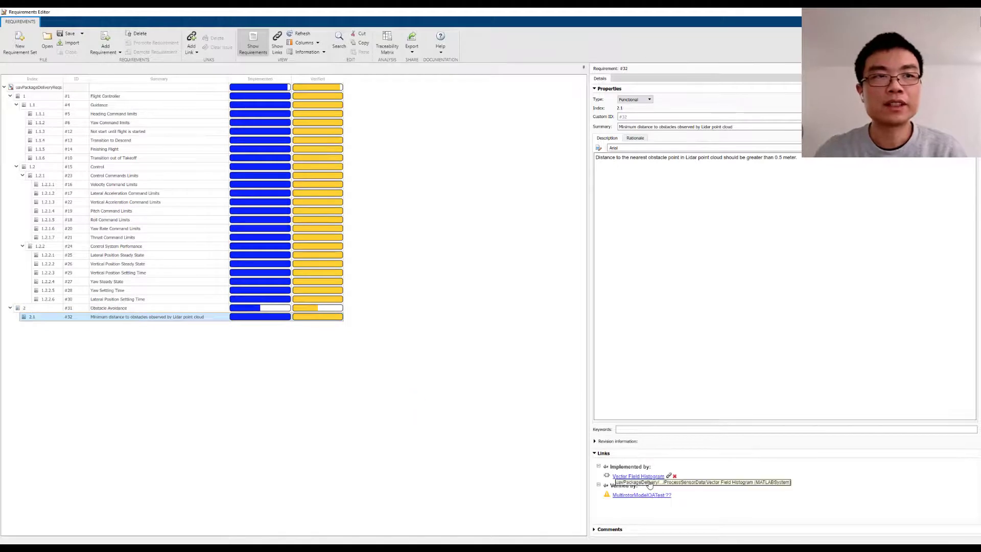
pyautogui.click(645, 482)
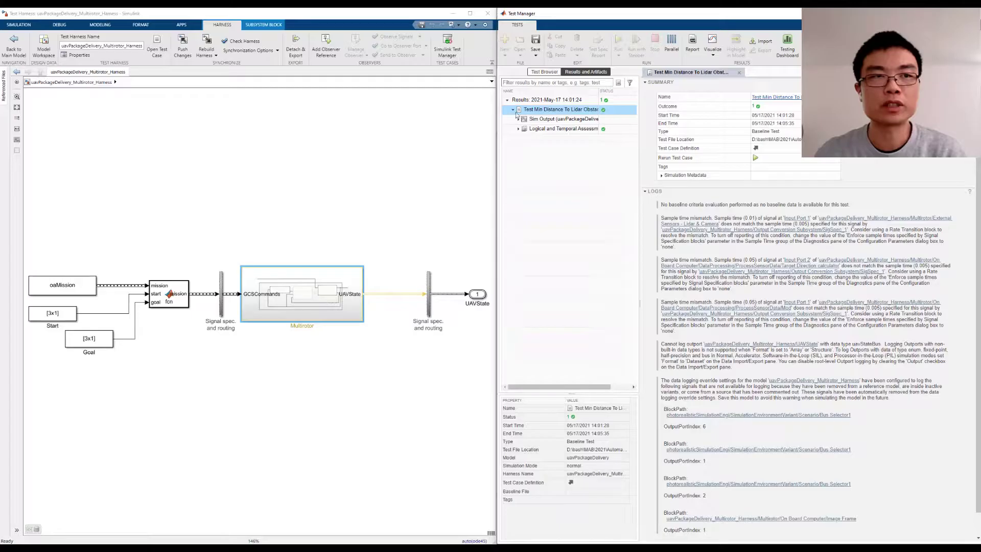
# Open the passed Assessment result and expand its tree to plot MinDistance against 0.5
pyautogui.click(523, 119)
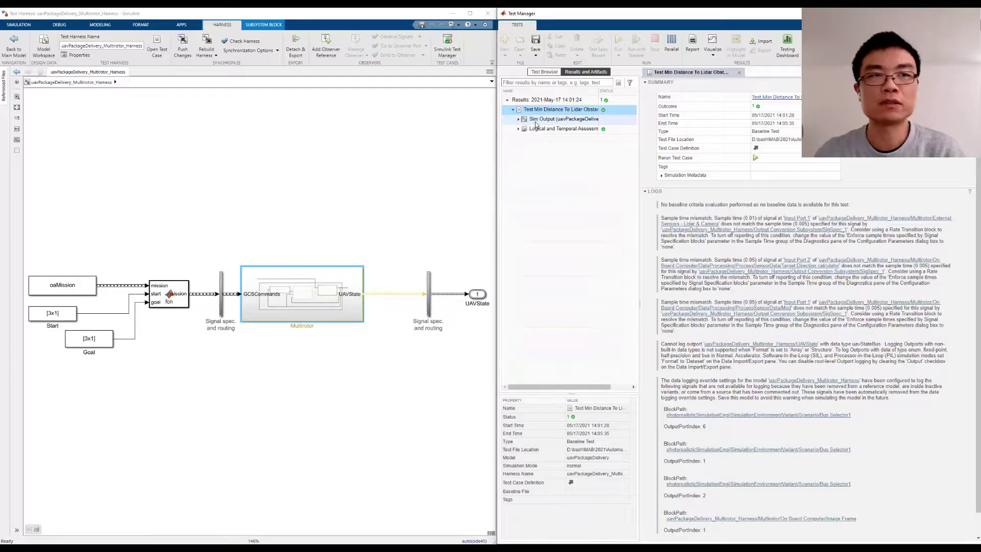
pyautogui.click(531, 129)
pyautogui.click(519, 130)
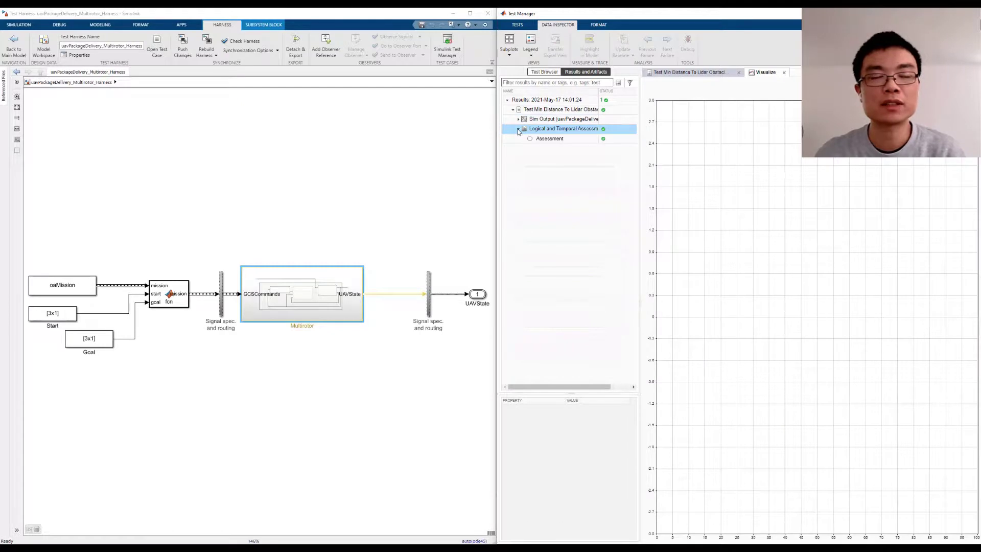
pyautogui.click(532, 140)
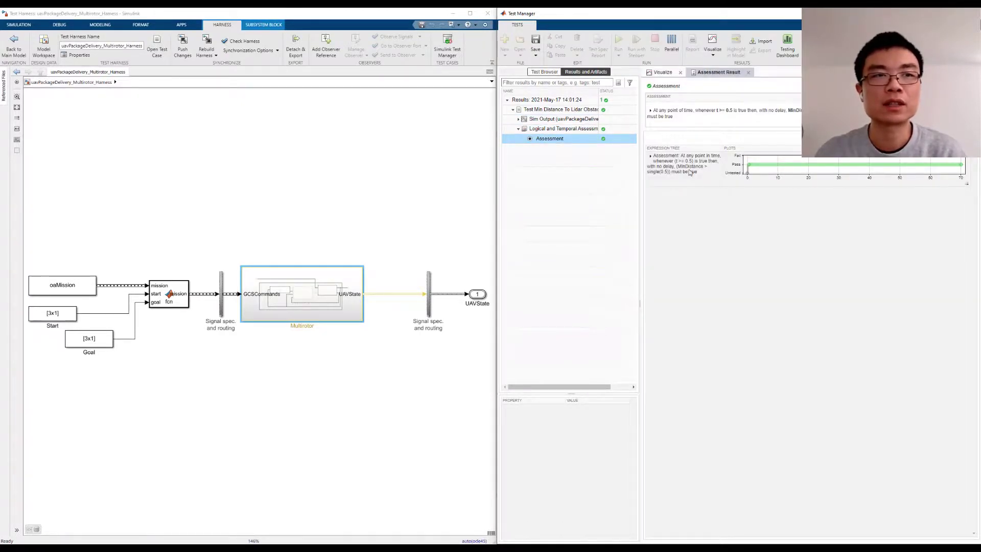
pyautogui.click(651, 155)
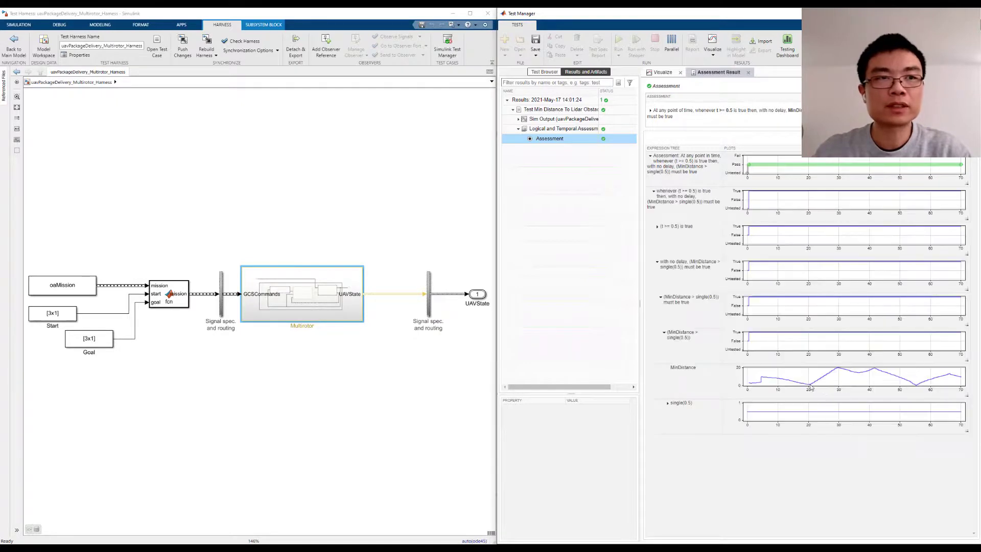